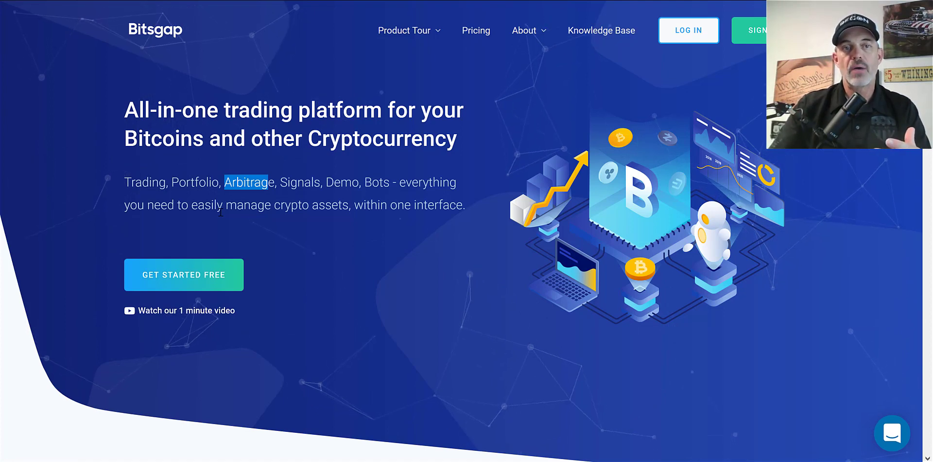
Highlight the Arbitrage and Bots features in the homepage's introductory text
left_click(249, 177)
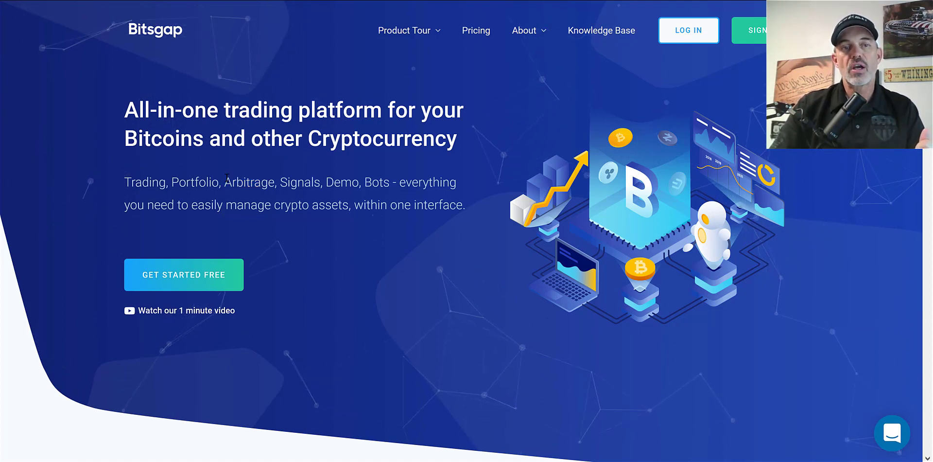
left_click_drag(224, 180, 276, 176)
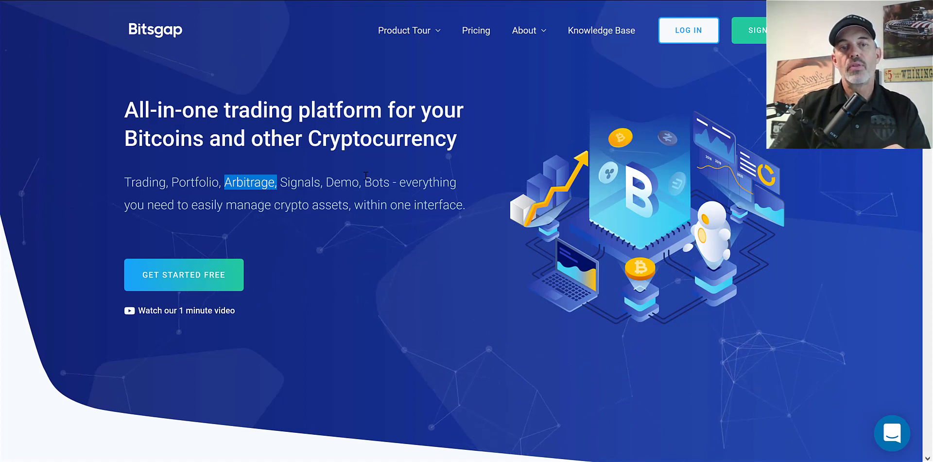
left_click_drag(366, 179, 396, 177)
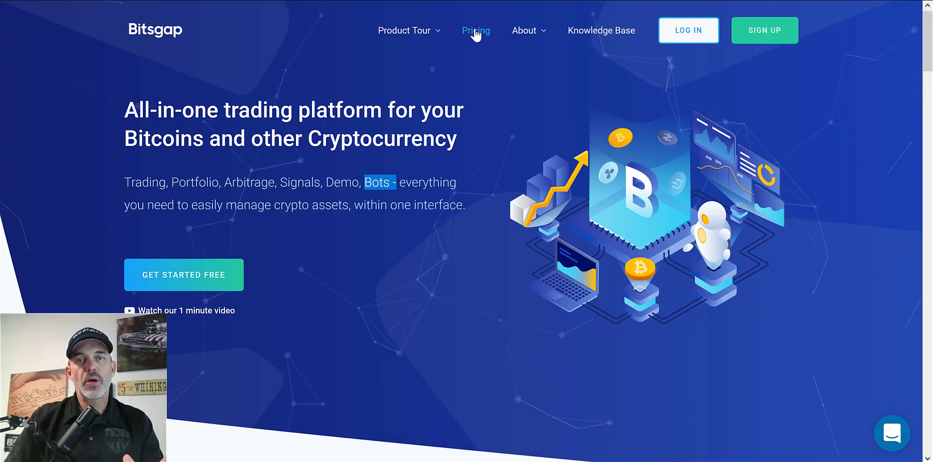
Open the pricing page and compare the active trading bots and arbitrage included in the Basic and Advanced plans
left_click(475, 31)
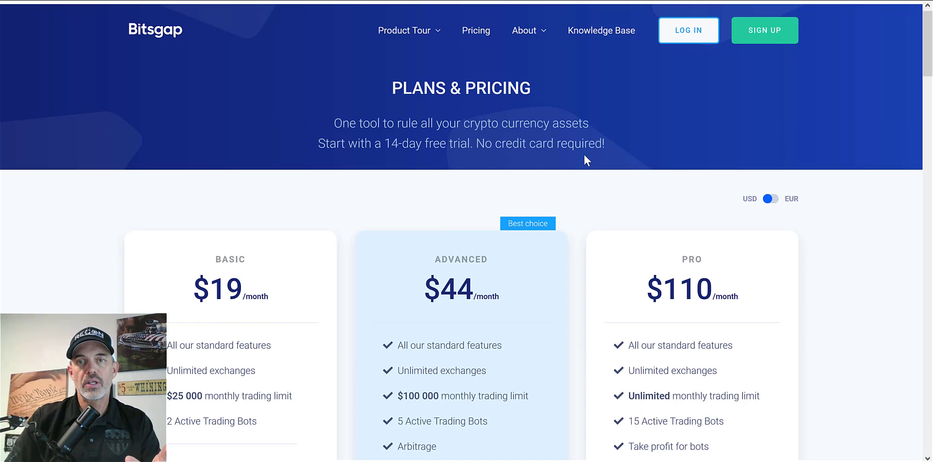
left_click_drag(928, 35, 929, 60)
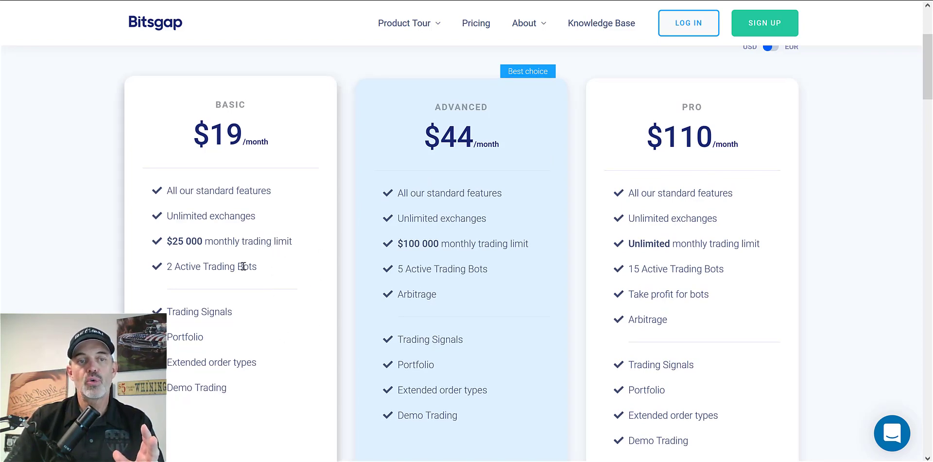
left_click_drag(254, 266, 157, 269)
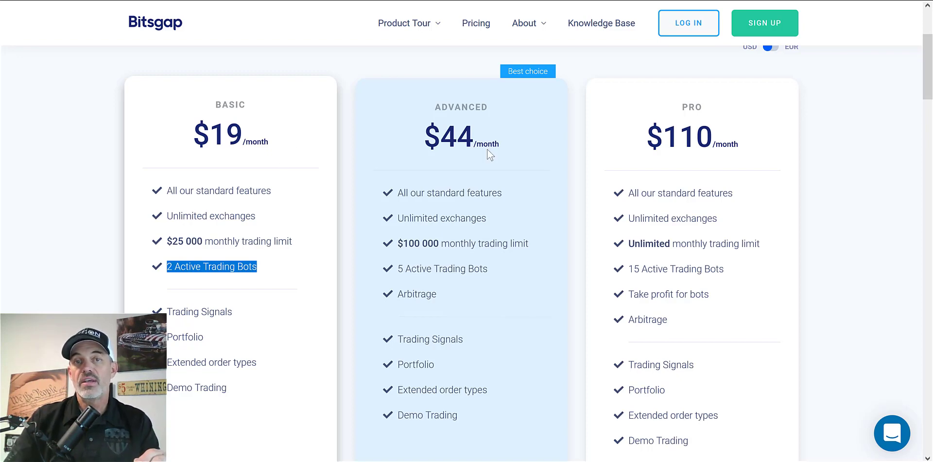
left_click_drag(398, 266, 472, 263)
left_click_drag(442, 291, 404, 293)
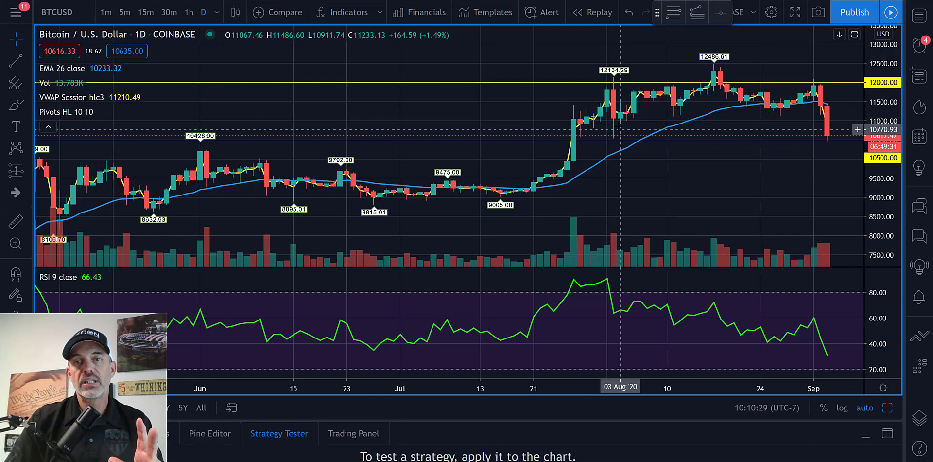
Switch to TradingView and examine the early September candles on the BTCUSD daily chart
left_click(815, 85)
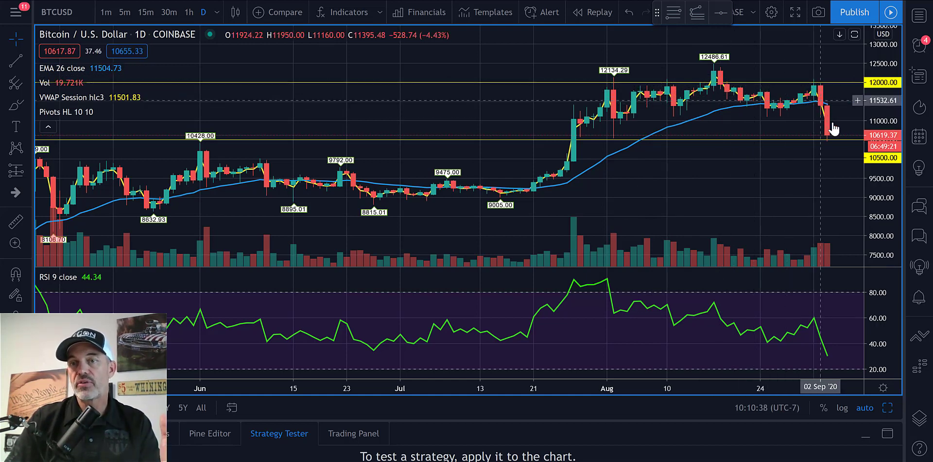
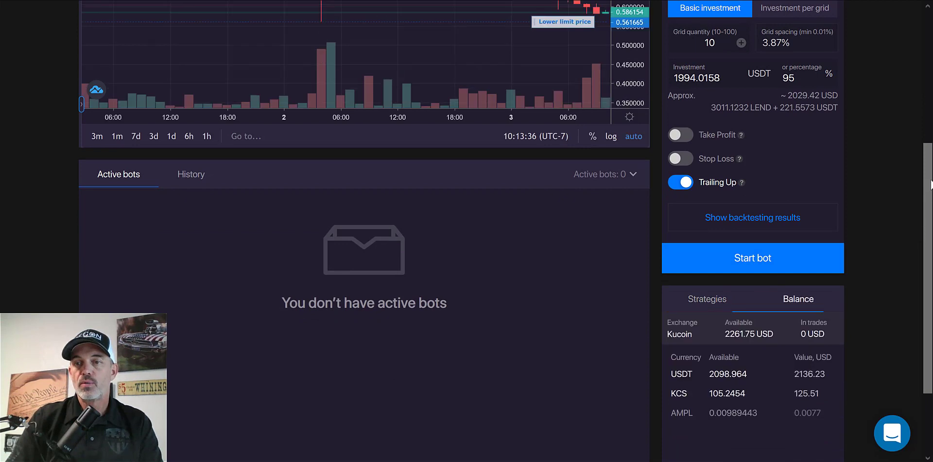
Switch to Bitsgap and set the grid quantity of the LEND/USDT bot to 100
scroll(898, 241, "down", 2)
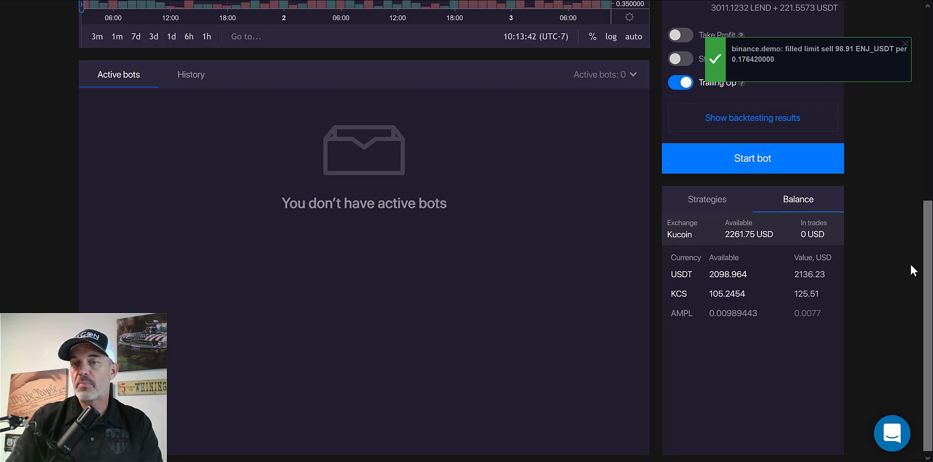
left_click_drag(927, 252, 923, 175)
scroll(922, 175, "up", 4)
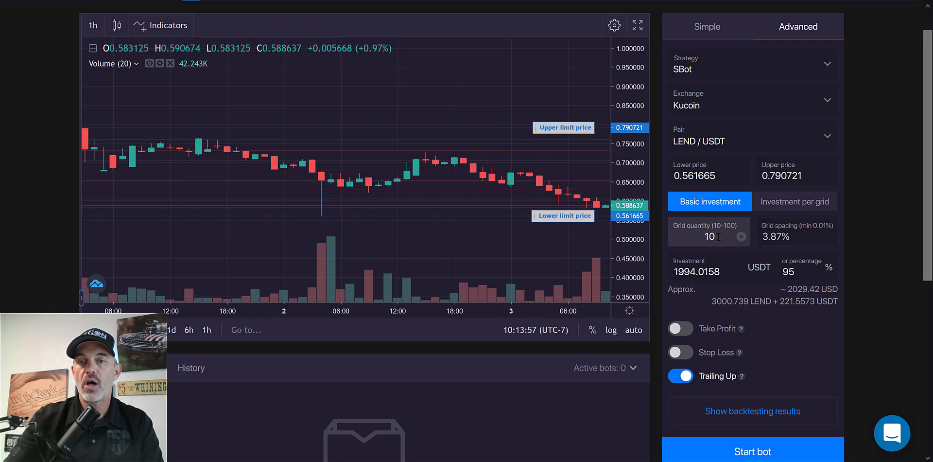
type("0")
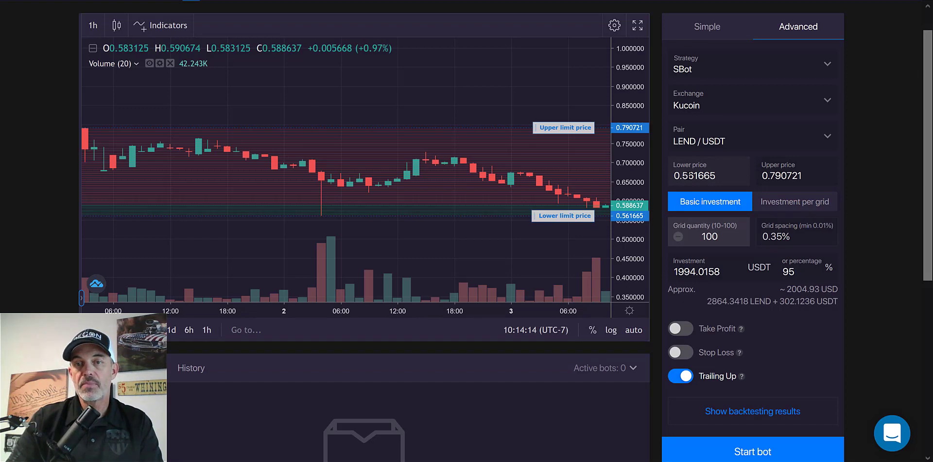
Try a lower price of 0.50 for the LEND/USDT grid
left_click(692, 175)
double_click(691, 175)
type("0.50")
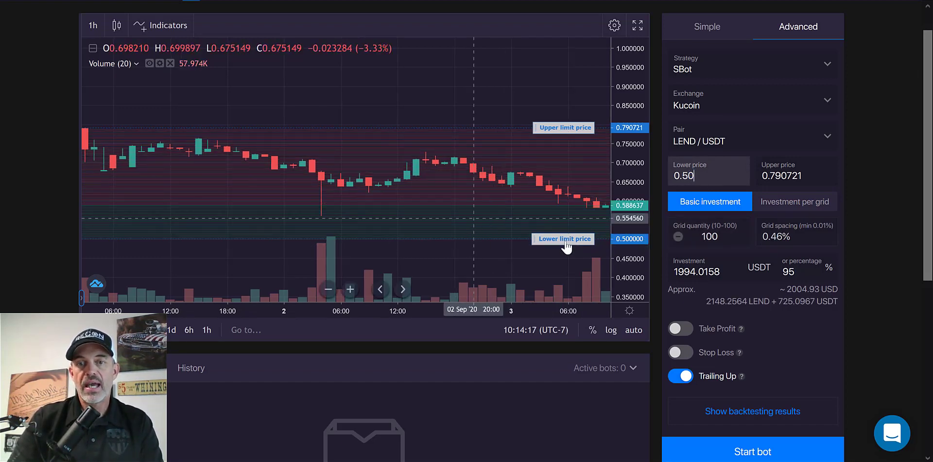
Move the lower limit price line down on the chart and trim the lower price to 0.400
left_click_drag(567, 247, 569, 277)
left_click(701, 176)
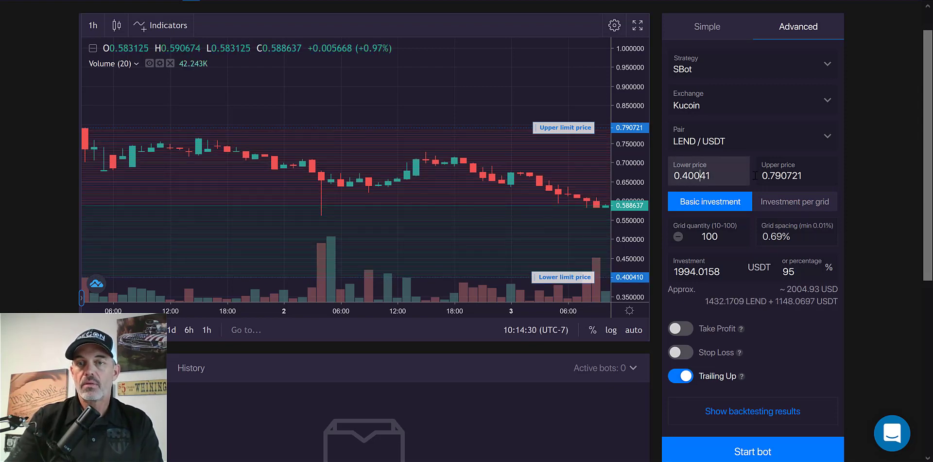
key("shift+End")
key("BackSpace")
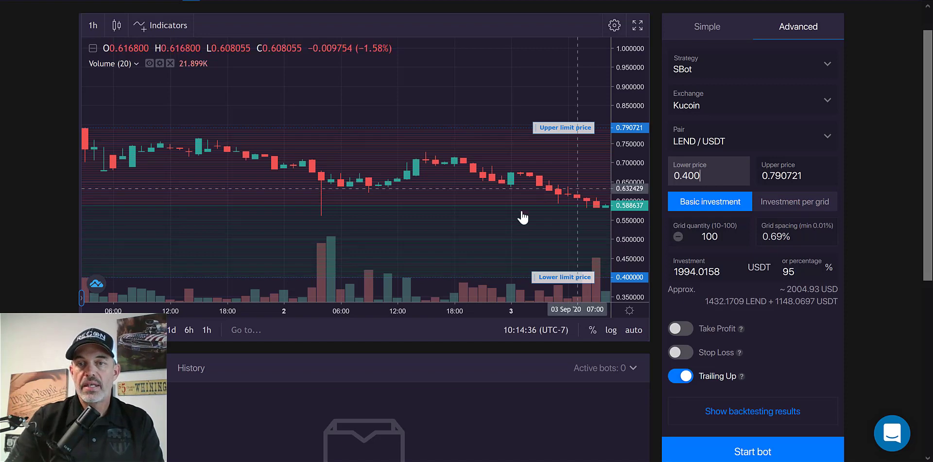
left_click(513, 228)
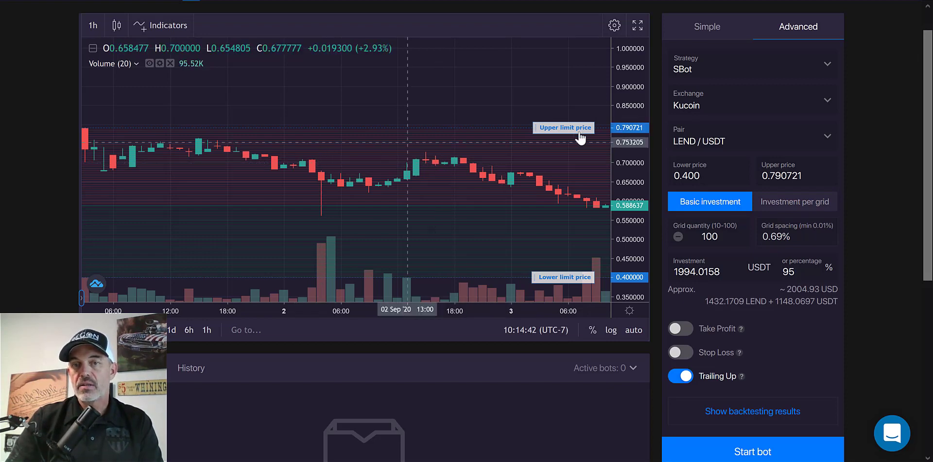
Set the grid's upper price to 0.80
left_click(778, 173)
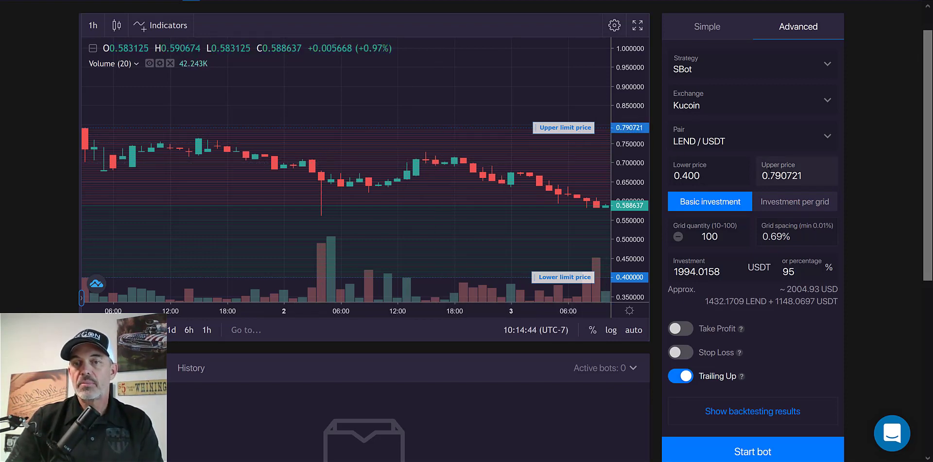
left_click_drag(771, 175, 817, 174)
type("80")
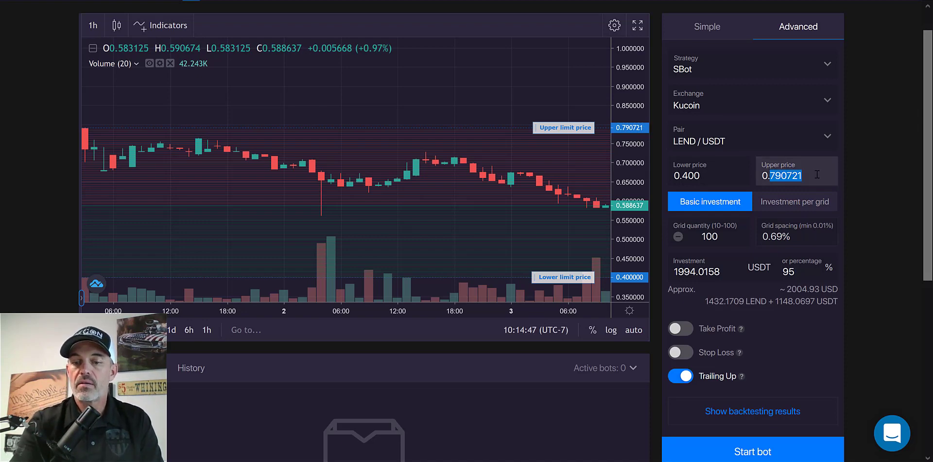
key("Return")
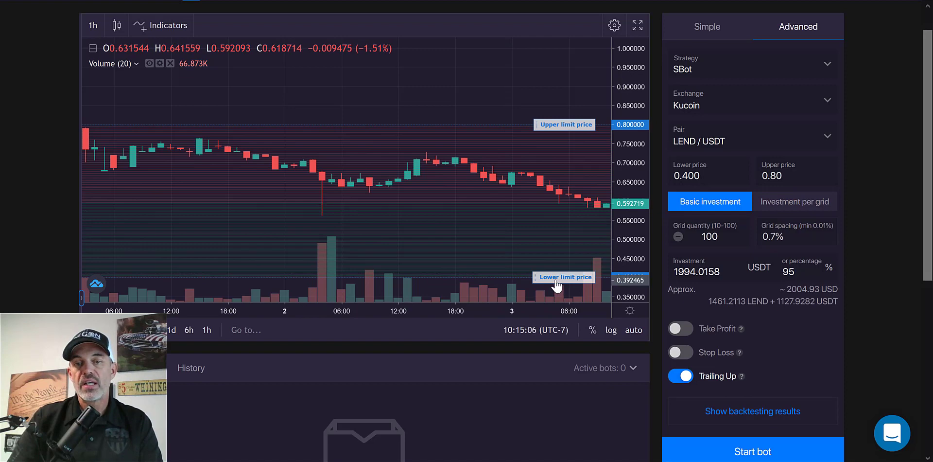
Turn the new bot's stop loss on and back off
left_click(676, 356)
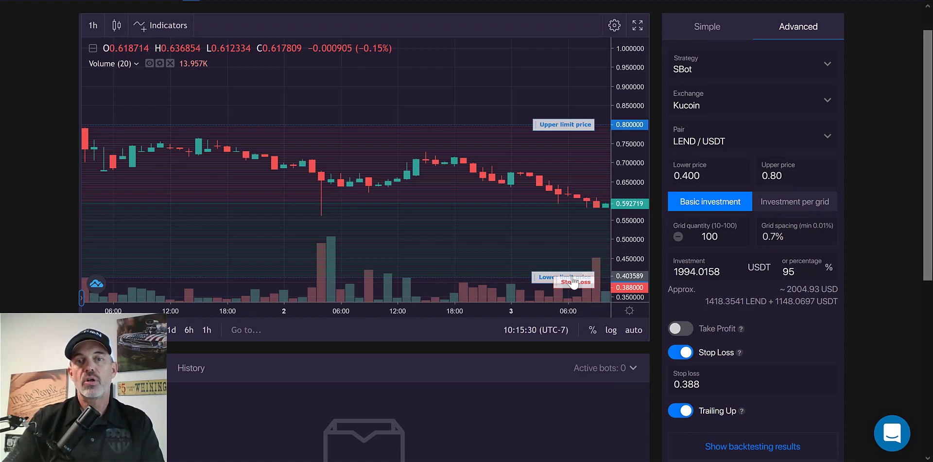
left_click(684, 353)
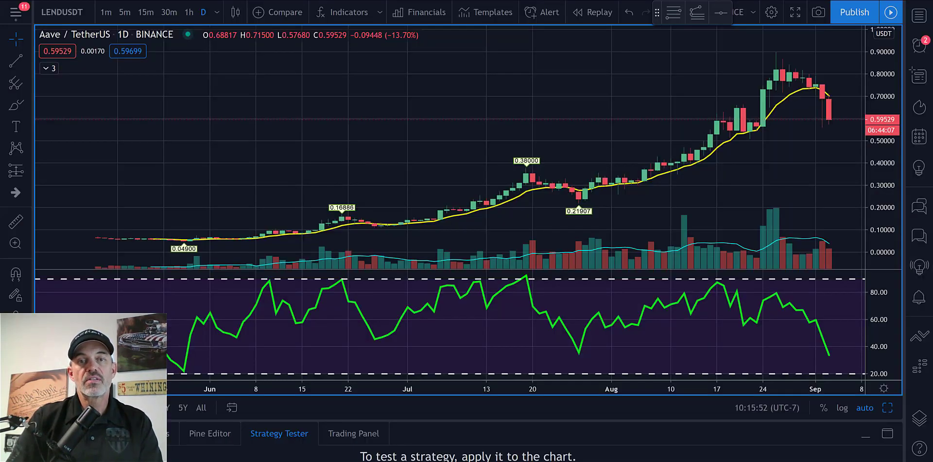
Examine the LENDUSDT daily chart in TradingView and return to the Bitsgap bot settings
key("ctrl+Tab")
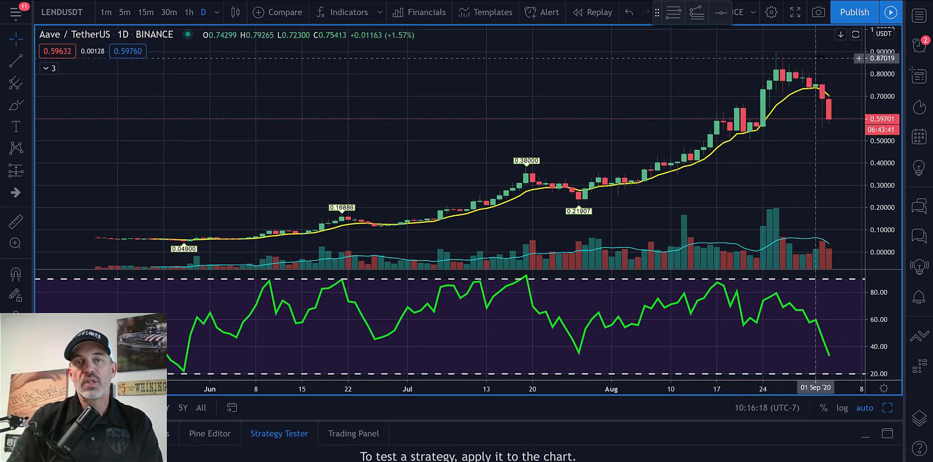
key("alt+Tab")
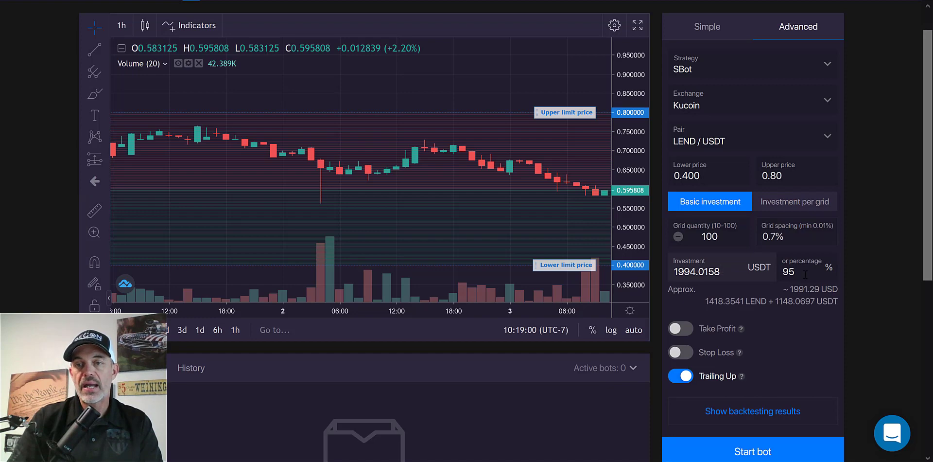
Set the investment to 25 percent of the balance and start the LEND/USDT bot, approving the purchase of LEND at market price
double_click(789, 272)
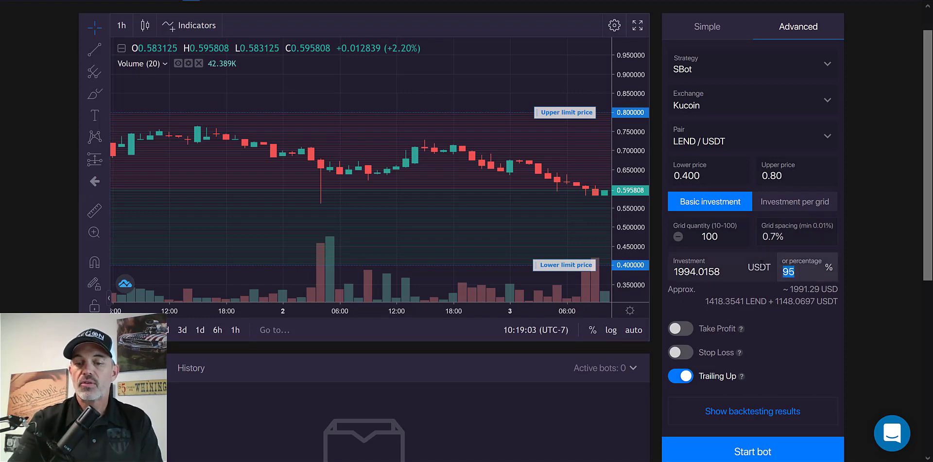
type("25")
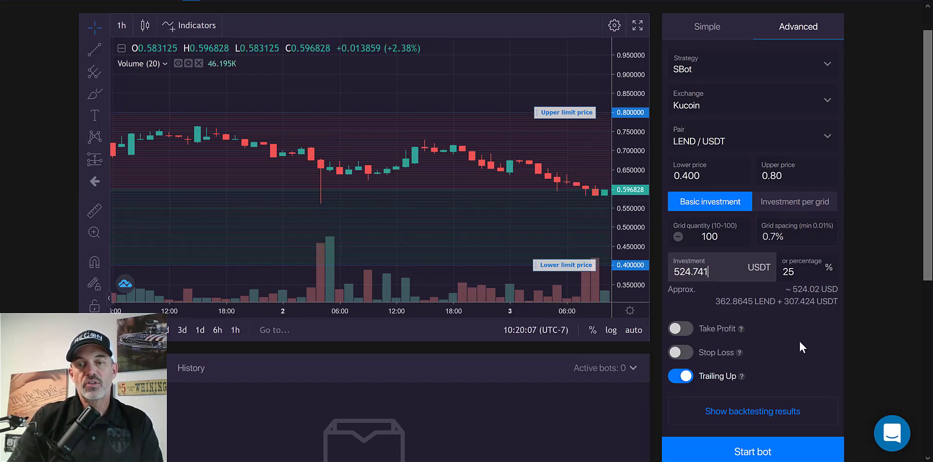
left_click(765, 452)
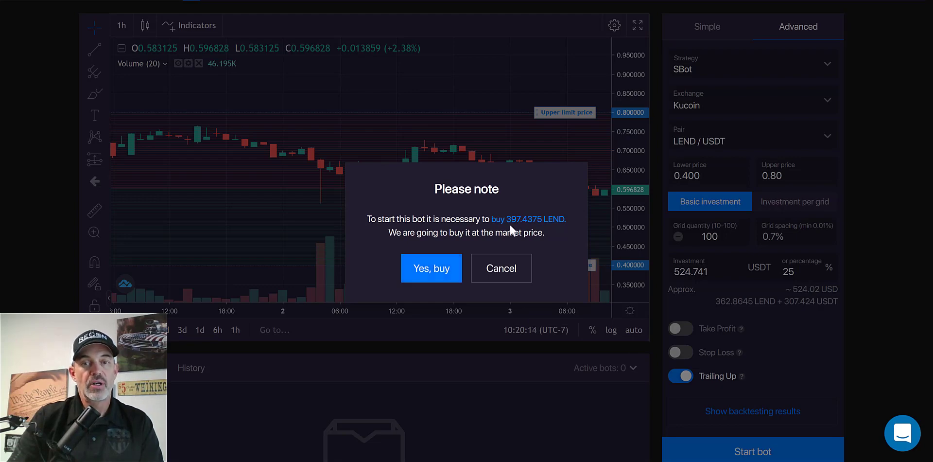
left_click(426, 275)
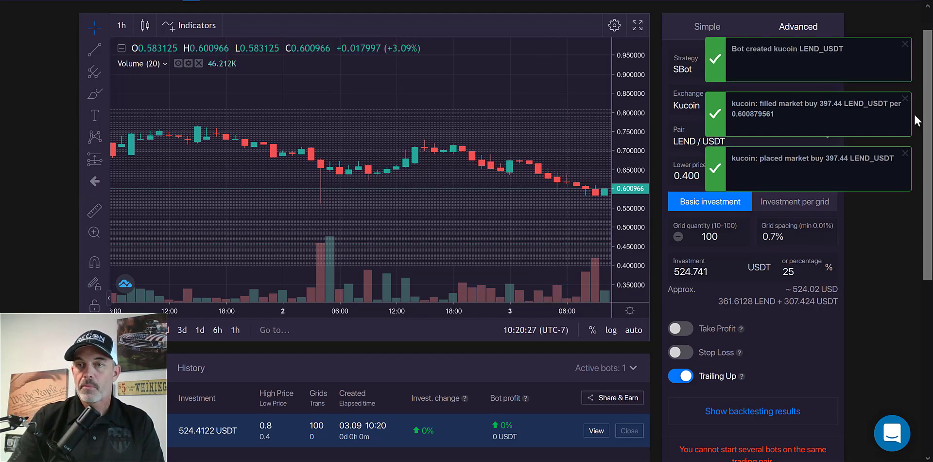
View the details of the running LEND/USDT bot from the list of active bots
scroll(928, 98, "down", 1)
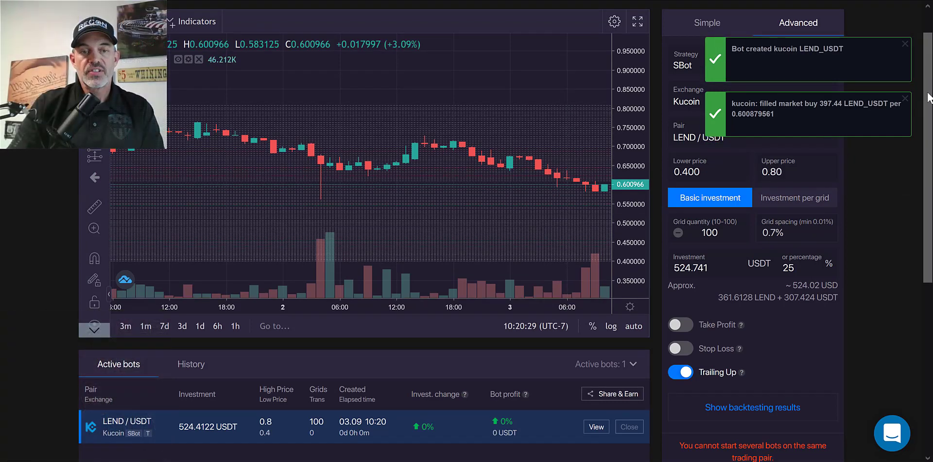
scroll(928, 97, "down", 2)
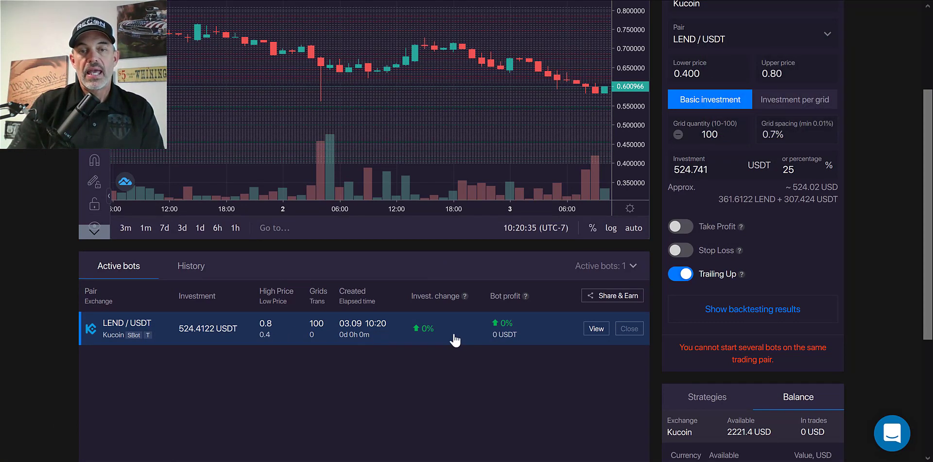
left_click(596, 329)
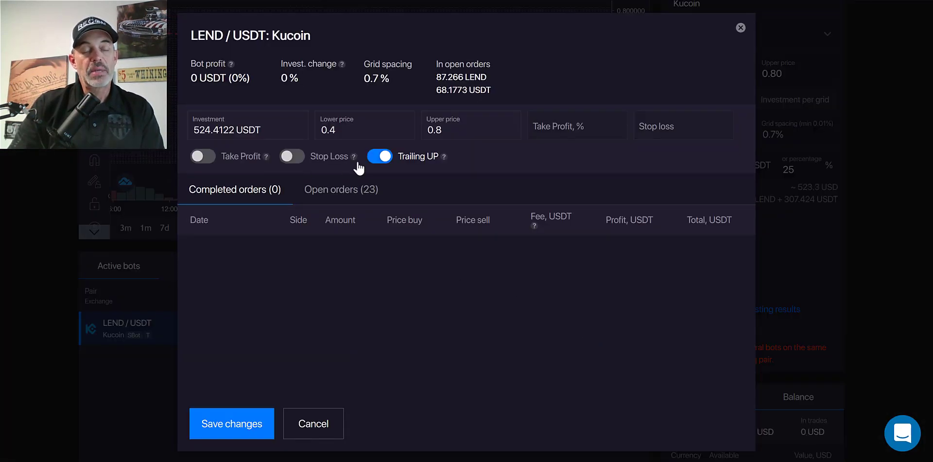
Try the running bot's stop loss and take profit switches, turn both back off and leave its details without saving
left_click(290, 158)
left_click(296, 160)
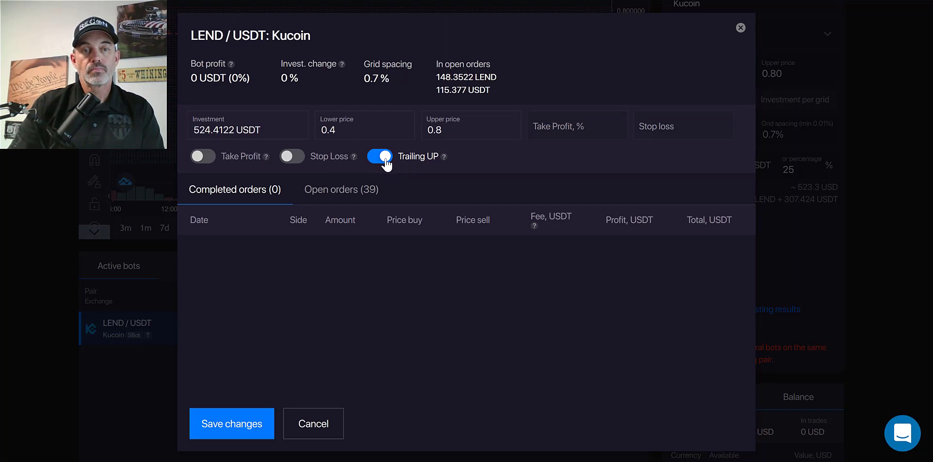
left_click(199, 157)
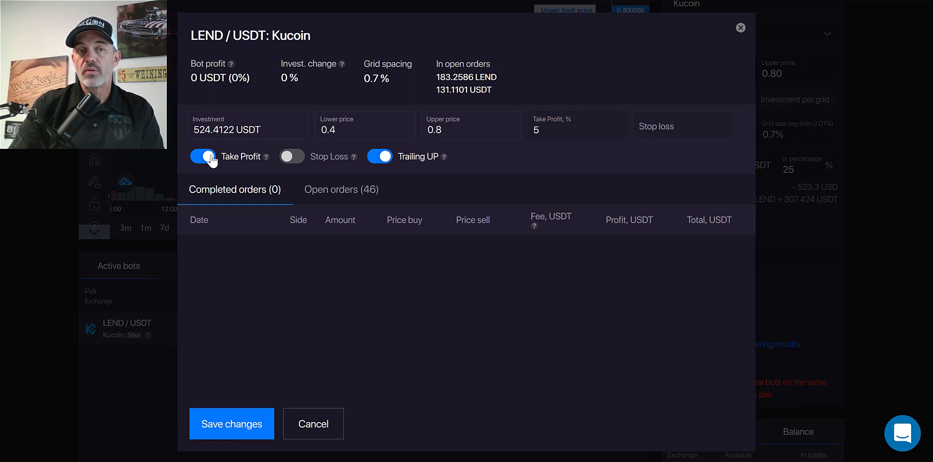
left_click(209, 157)
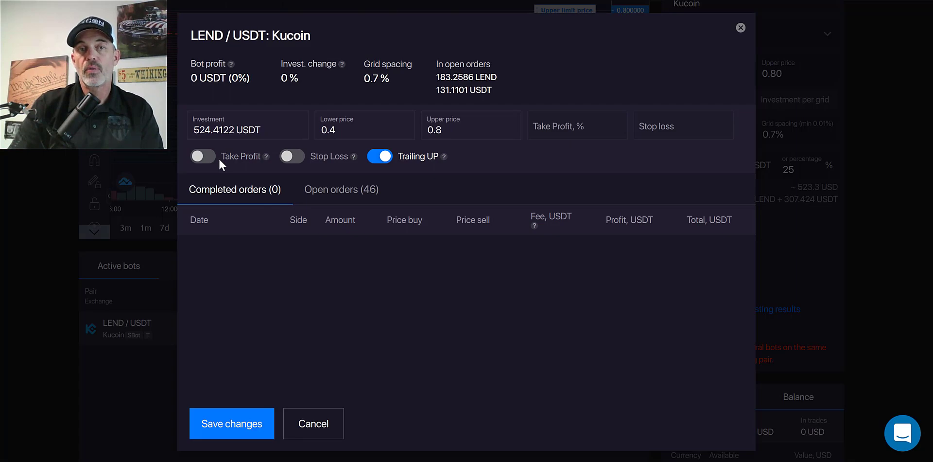
key("Escape")
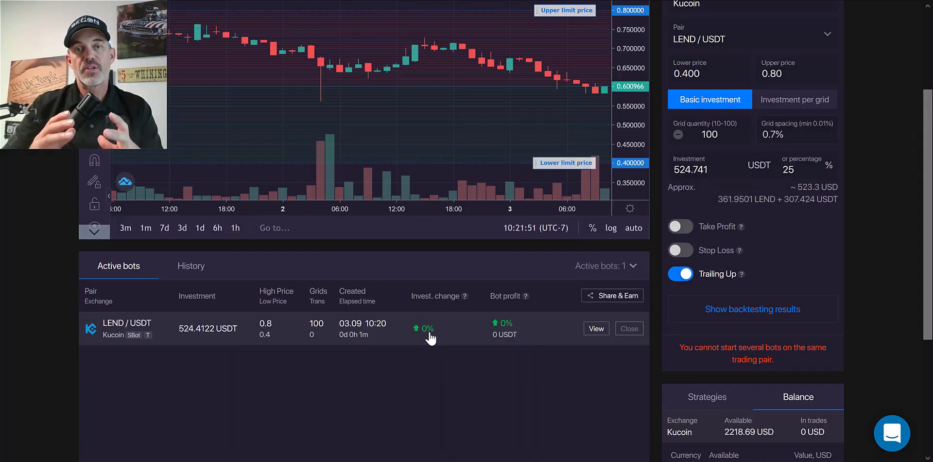